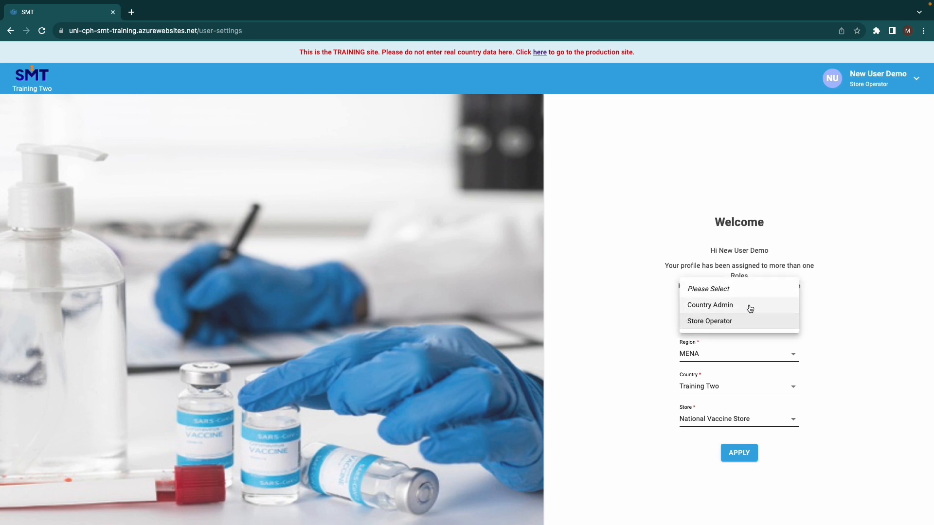
# Step: Enter the site as Store Operator for the National Vaccine Store and go to the Storage and Equipment page
pyautogui.click(751, 322)
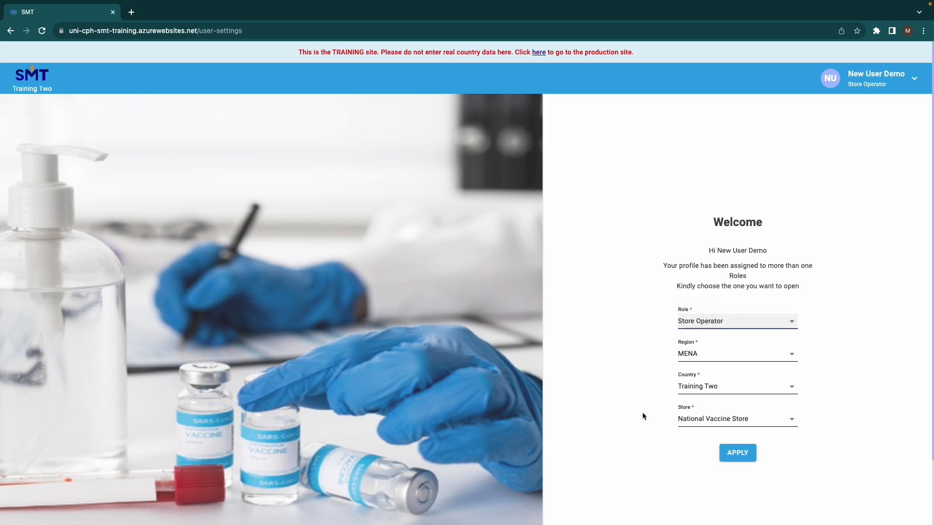
pyautogui.click(735, 453)
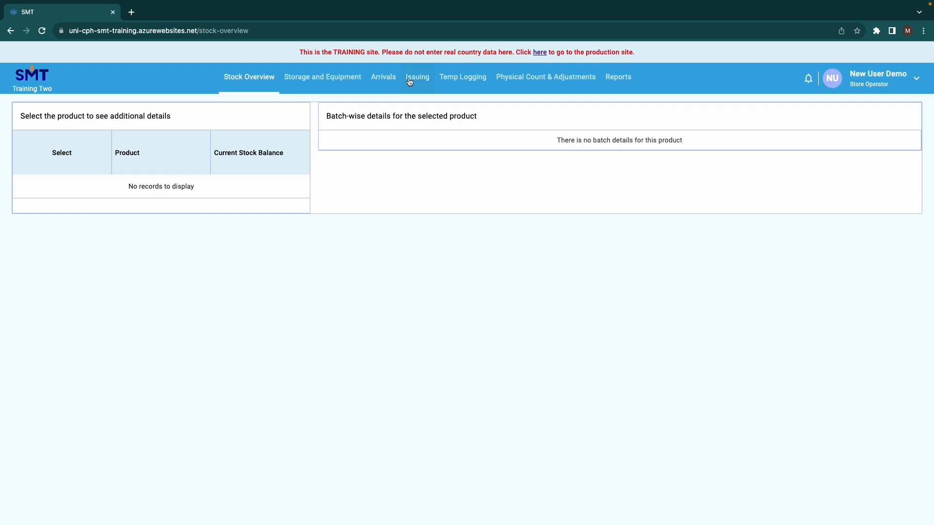
pyautogui.click(319, 89)
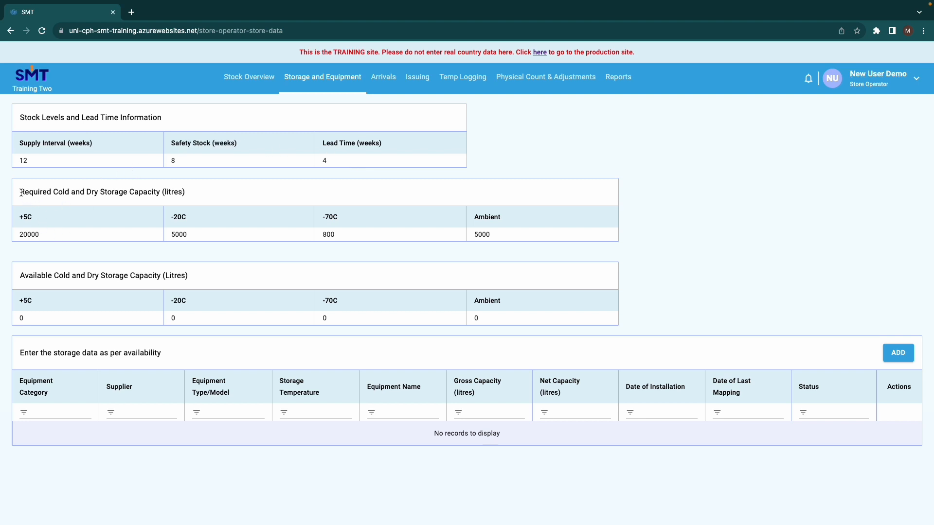
# Step: Examine the required cold and dry storage capacities for +5C, -20C, -70C and Ambient
pyautogui.moveTo(19, 191); pyautogui.dragTo(178, 191)
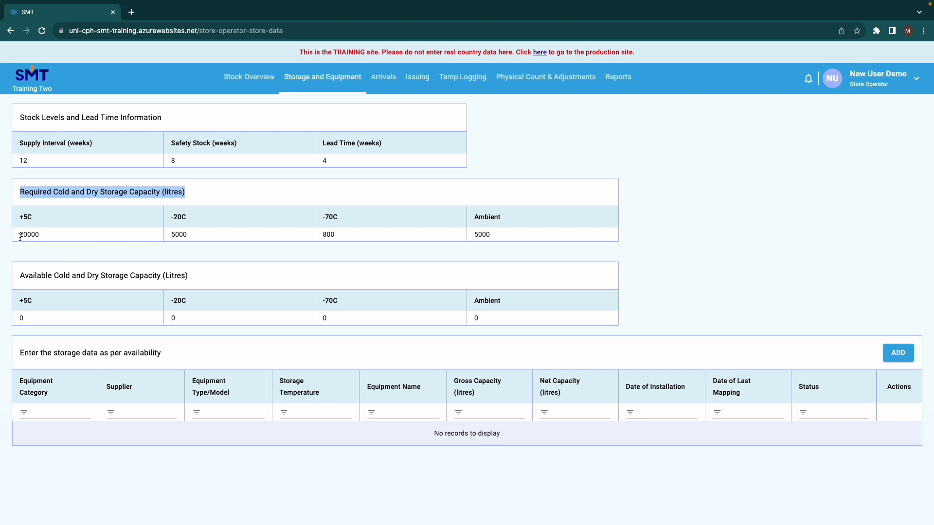
pyautogui.moveTo(20, 237); pyautogui.dragTo(41, 238)
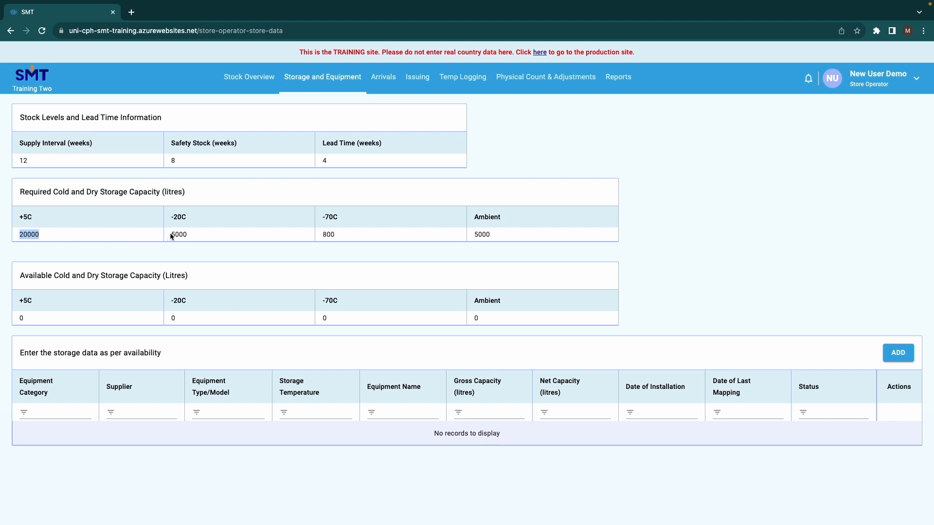
pyautogui.moveTo(170, 237); pyautogui.dragTo(198, 240)
pyautogui.moveTo(320, 237); pyautogui.dragTo(341, 240)
pyautogui.moveTo(20, 236); pyautogui.dragTo(35, 234)
pyautogui.click(172, 235)
pyautogui.moveTo(323, 235); pyautogui.dragTo(329, 235)
pyautogui.moveTo(475, 235); pyautogui.dragTo(490, 236)
pyautogui.click(413, 214)
# Step: Start a new storage entry with category Refrigerator, supplier Dulas Ltd and equipment model VC200SDD
pyautogui.click(903, 357)
pyautogui.click(900, 357)
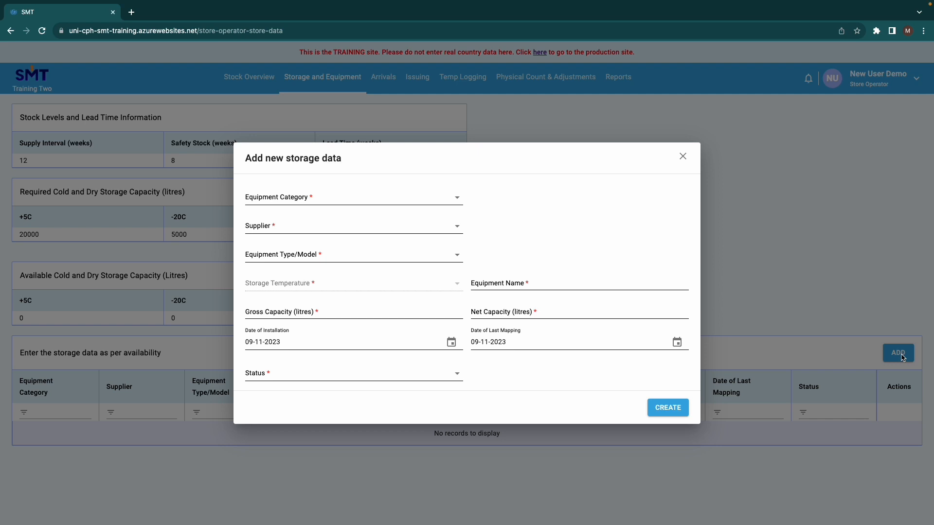
pyautogui.click(308, 203)
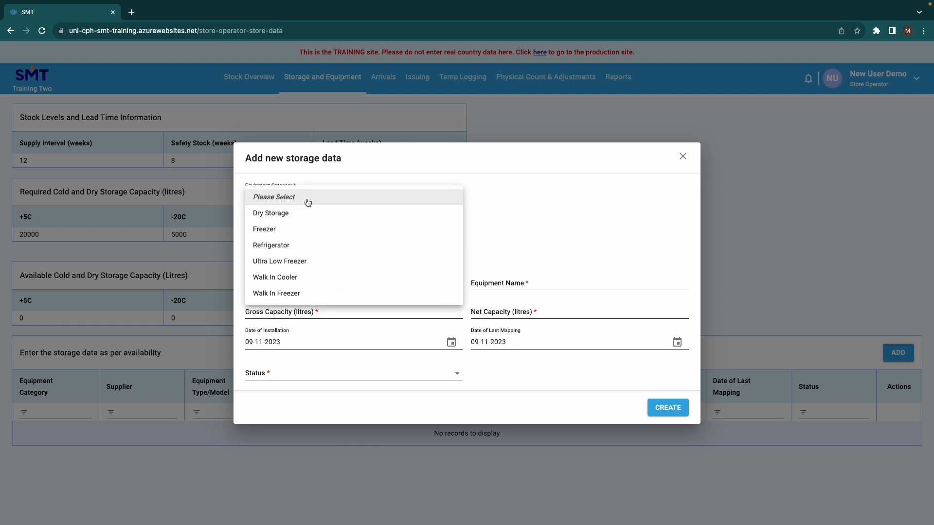
pyautogui.click(299, 245)
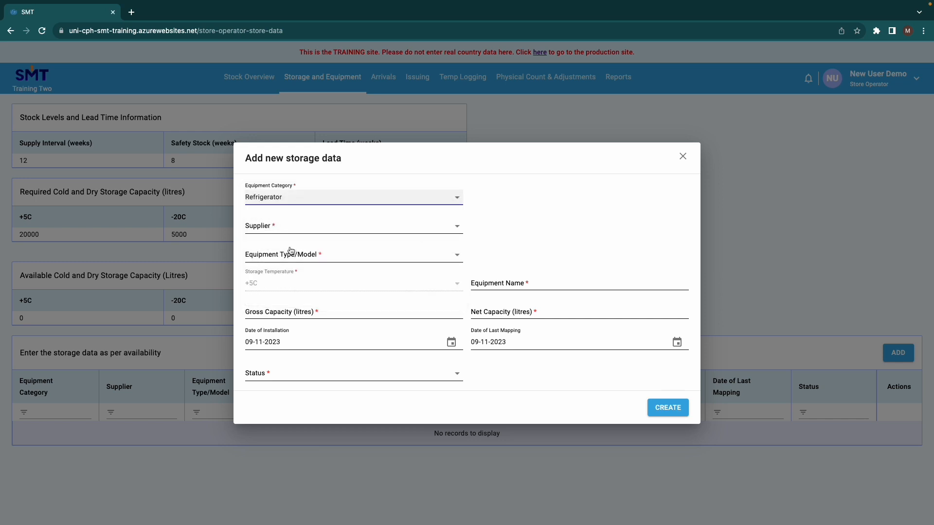
pyautogui.click(278, 229)
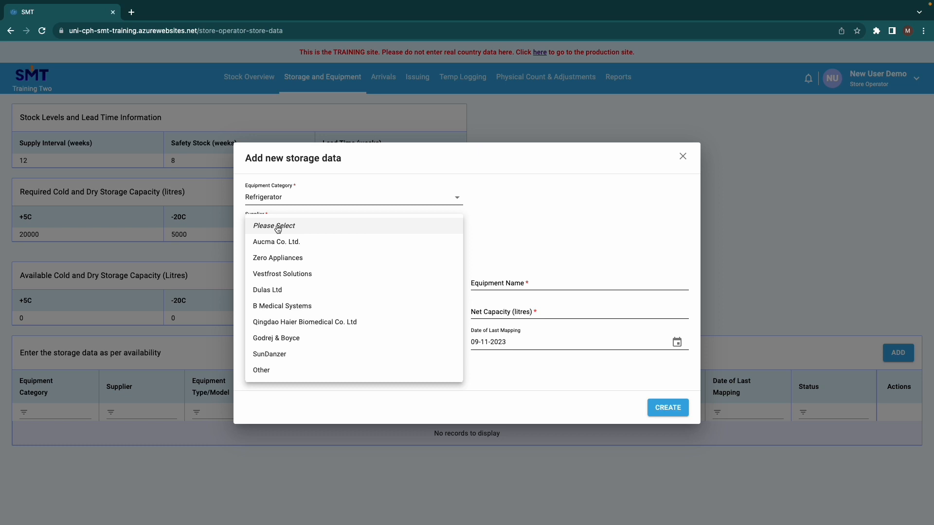
pyautogui.click(282, 291)
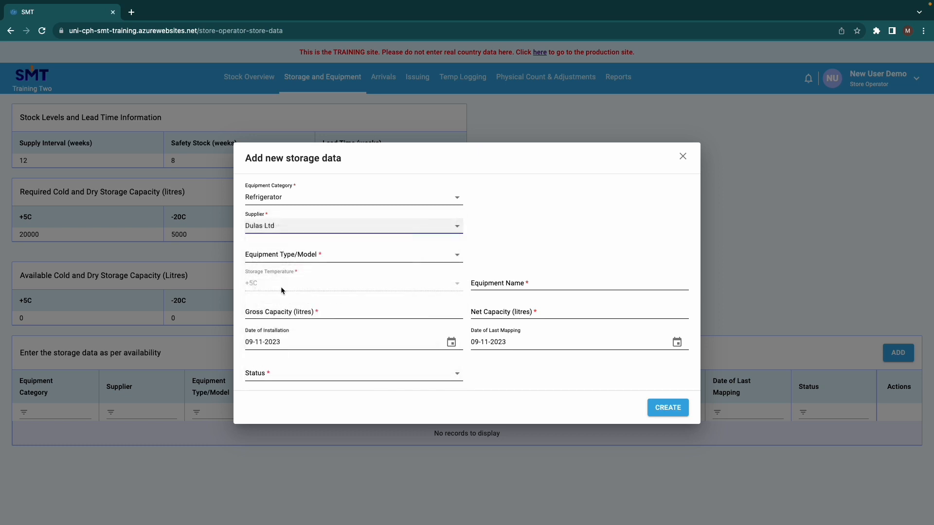
pyautogui.click(318, 261)
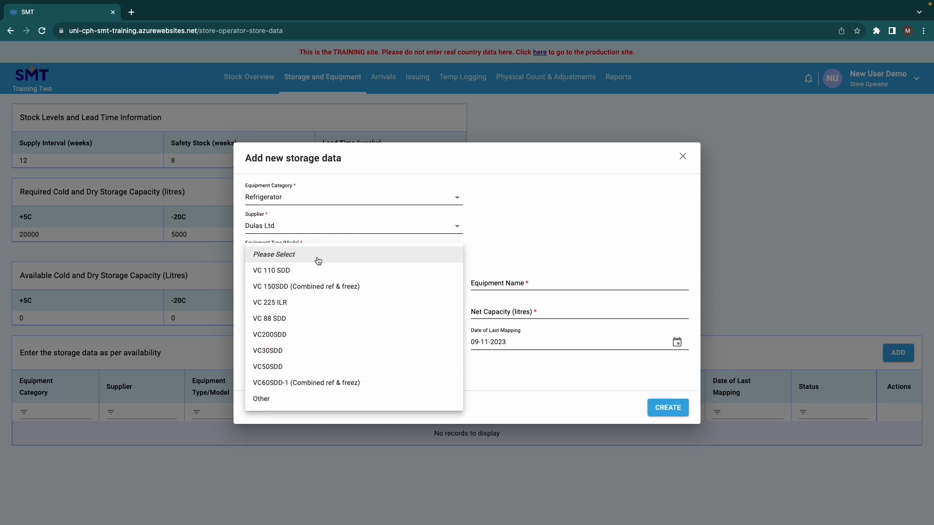
pyautogui.click(283, 335)
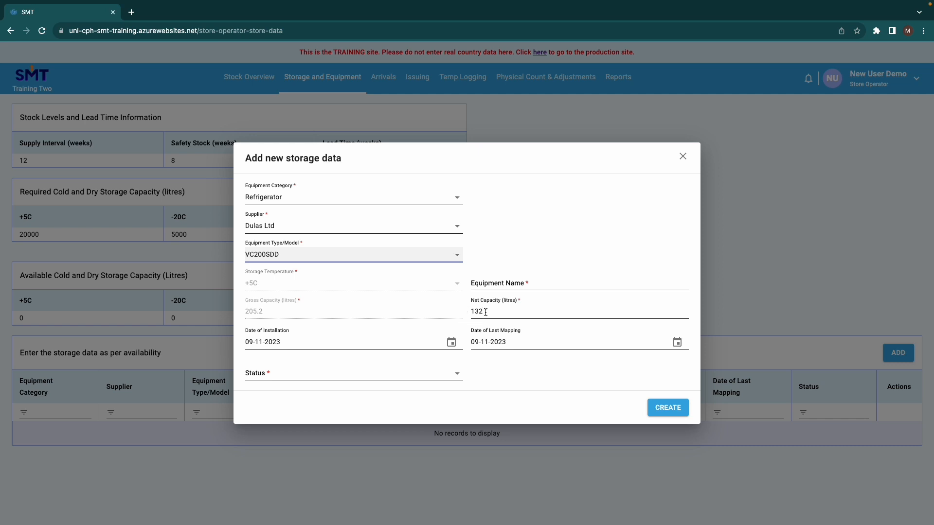
# Step: Enter Fridge 01 as the equipment name of the new refrigerator entry
pyautogui.click(475, 285)
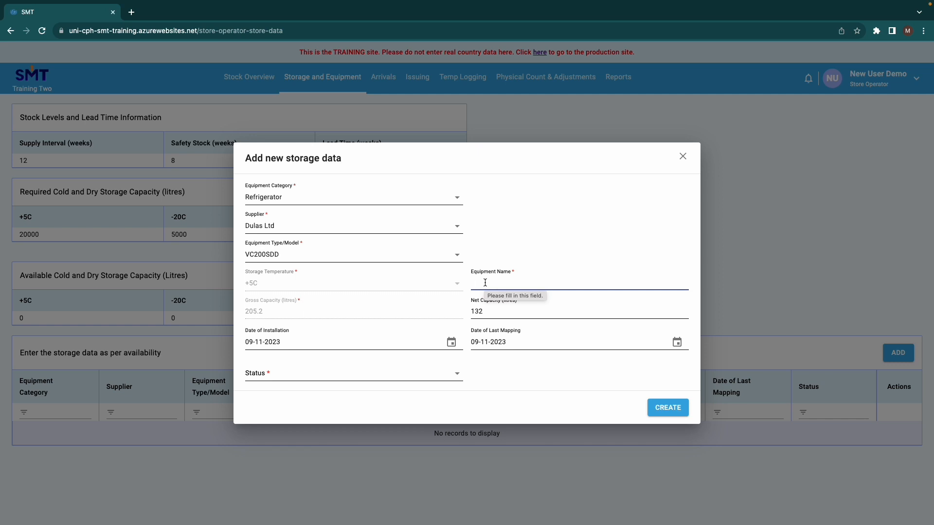
pyautogui.write('F')
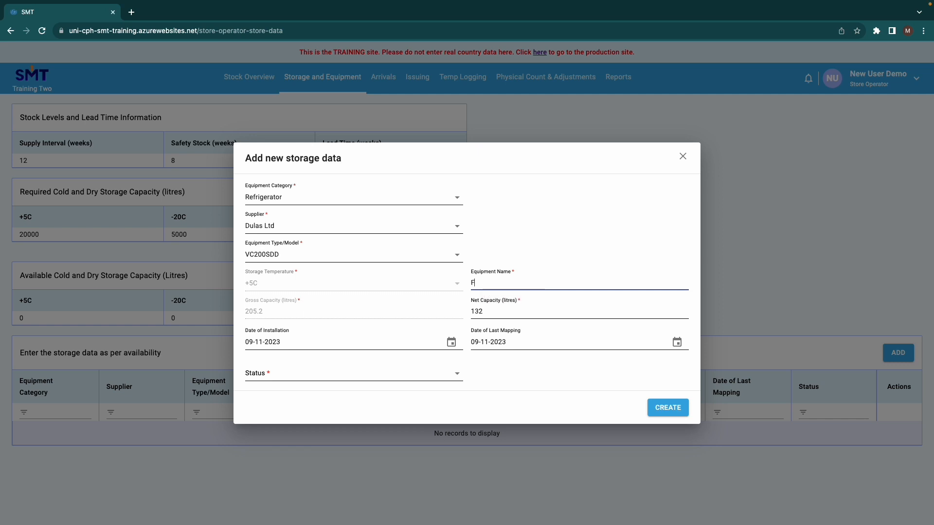
pyautogui.write('ridge 01')
# Step: Set the refrigerator's date of installation to 1 July 2022
pyautogui.click(452, 343)
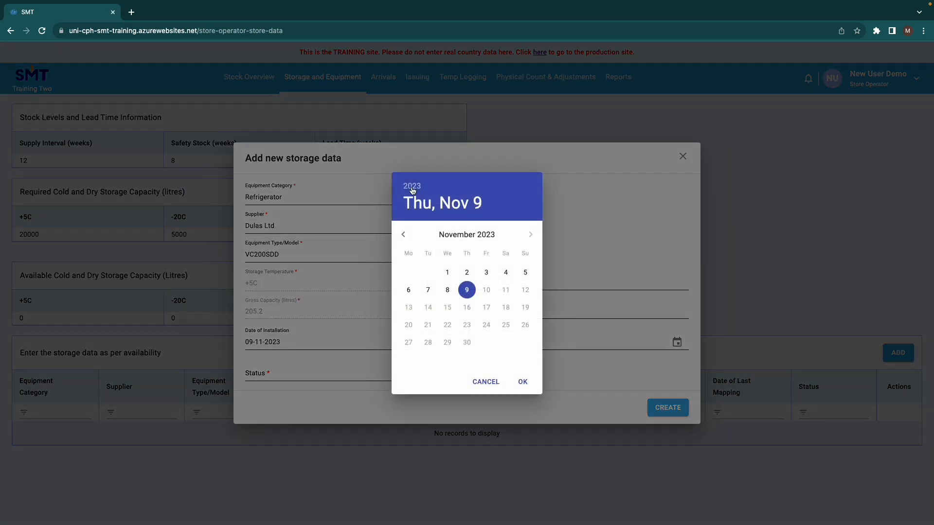
pyautogui.click(421, 188)
pyautogui.click(462, 329)
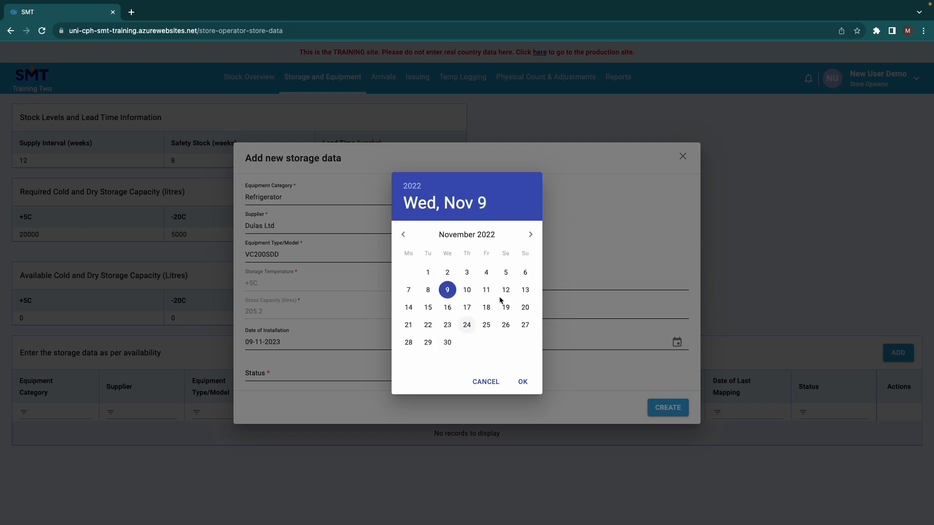
pyautogui.click(403, 235)
pyautogui.click(403, 235)
pyautogui.click(403, 235)
pyautogui.click(403, 236)
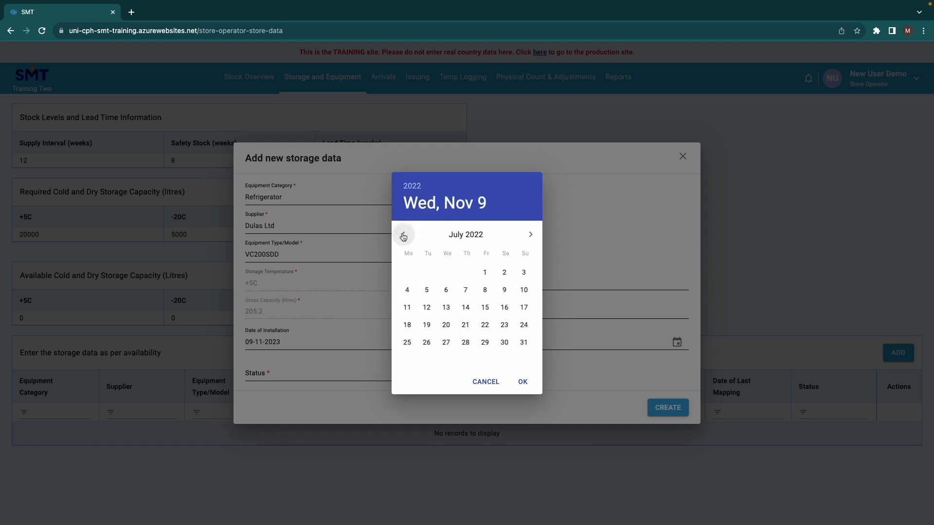
pyautogui.click(486, 272)
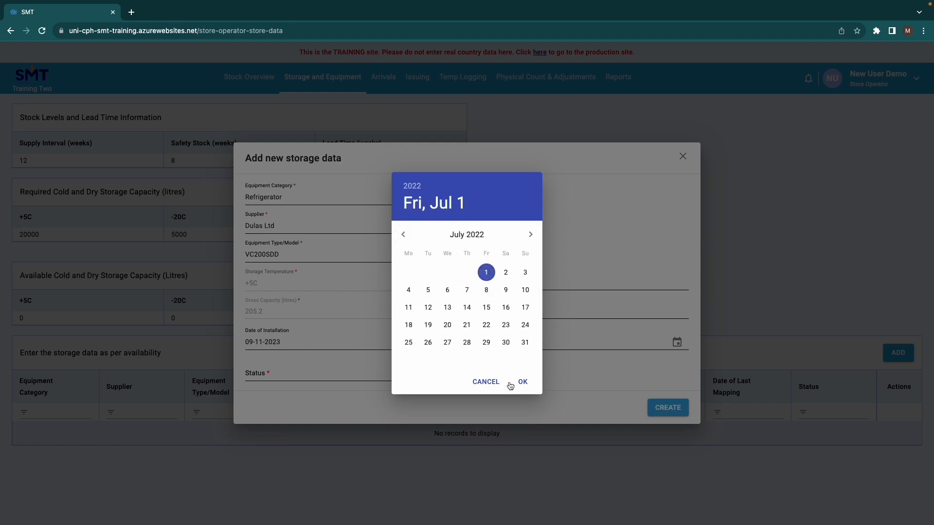
pyautogui.click(524, 381)
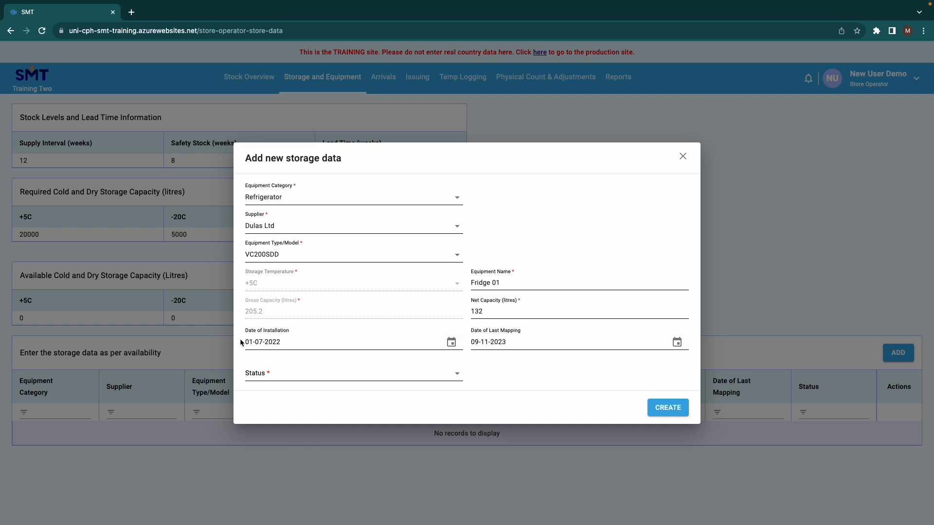
# Step: Set the refrigerator's date of last mapping to 1 July 2022
pyautogui.click(676, 342)
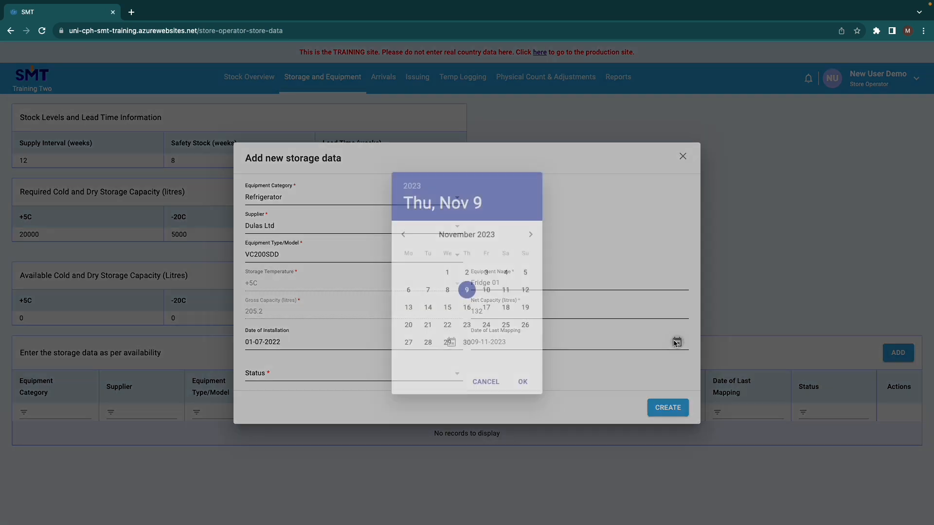
pyautogui.click(413, 186)
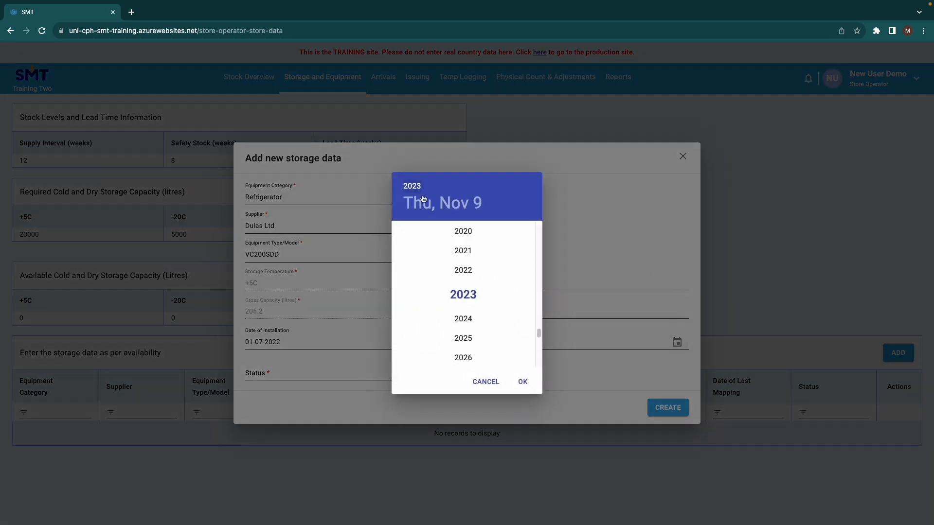
pyautogui.click(463, 271)
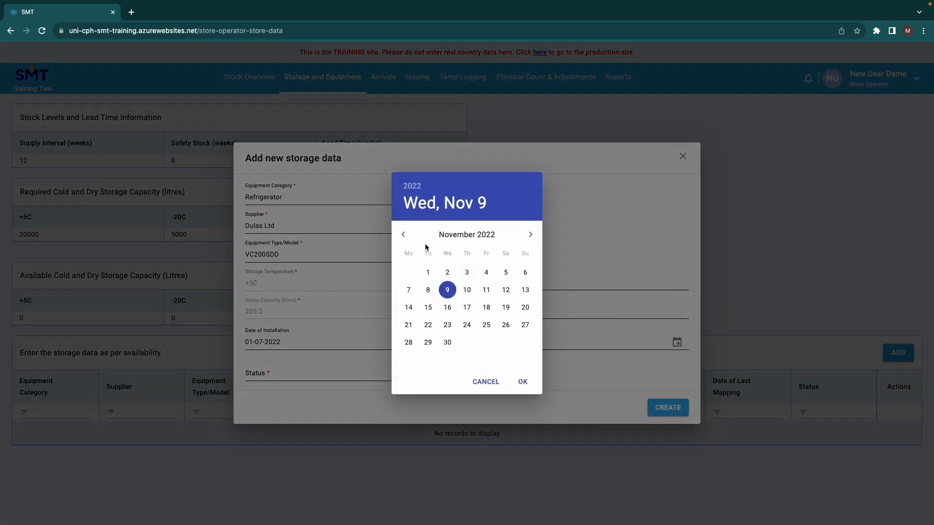
pyautogui.click(403, 234)
pyautogui.click(403, 235)
pyautogui.click(403, 234)
pyautogui.click(403, 235)
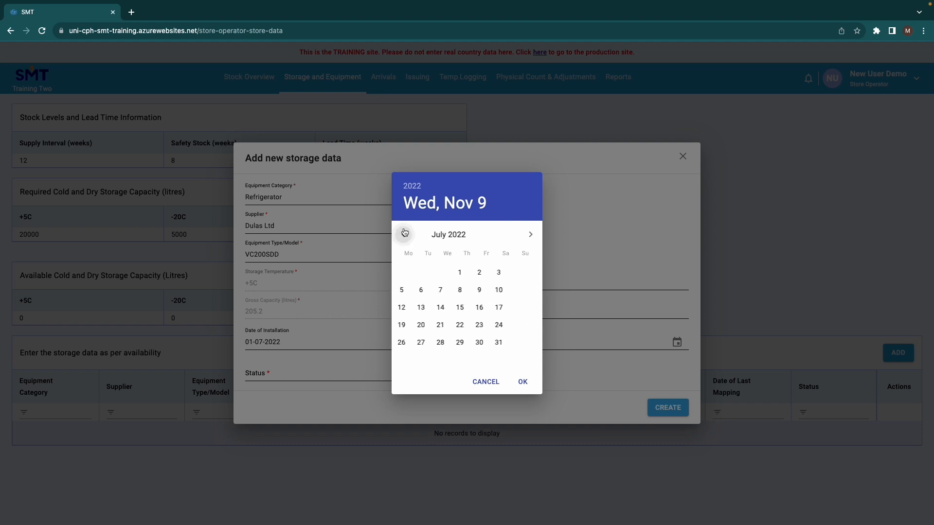
pyautogui.click(486, 275)
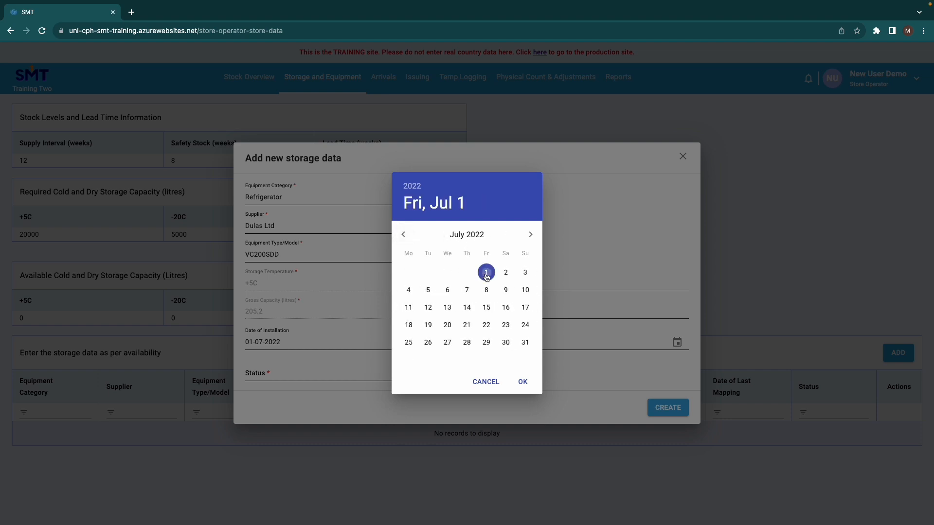
pyautogui.click(520, 381)
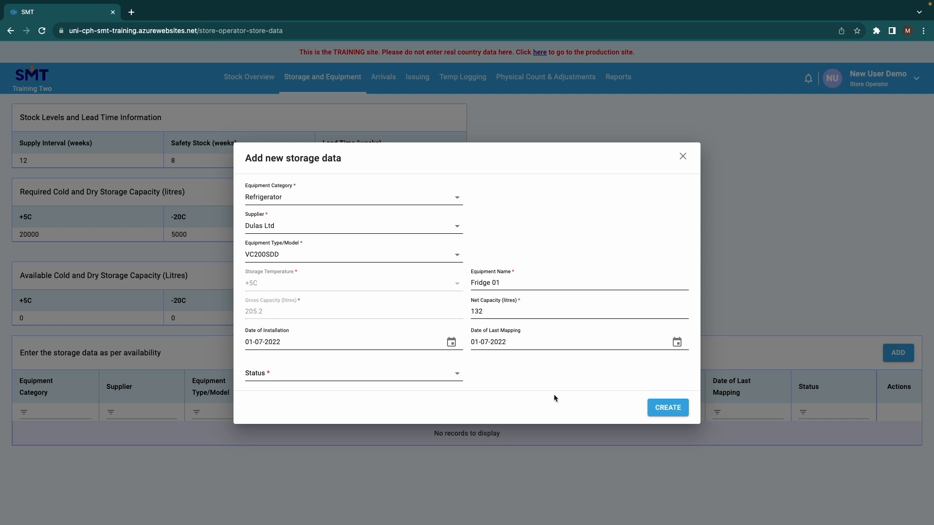
# Step: Set the refrigerator's status to Functional and create the storage entry
pyautogui.click(446, 376)
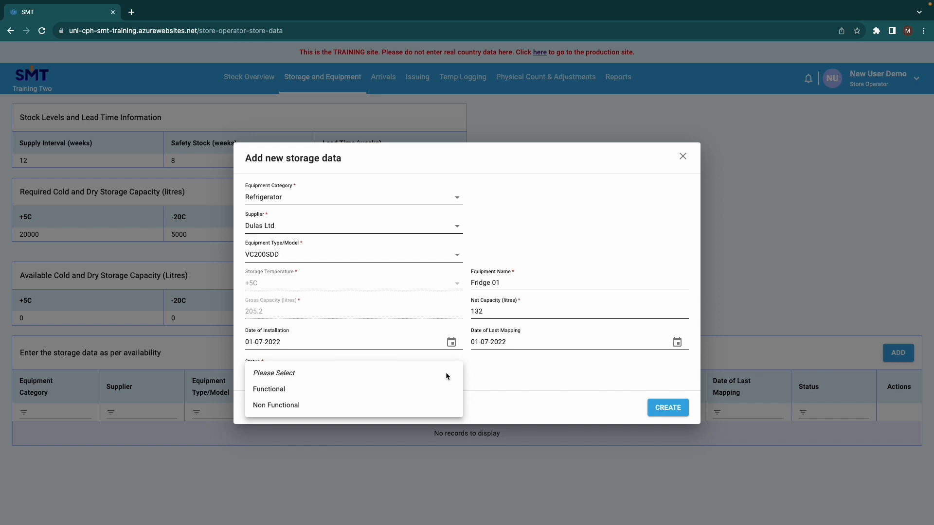
pyautogui.click(281, 391)
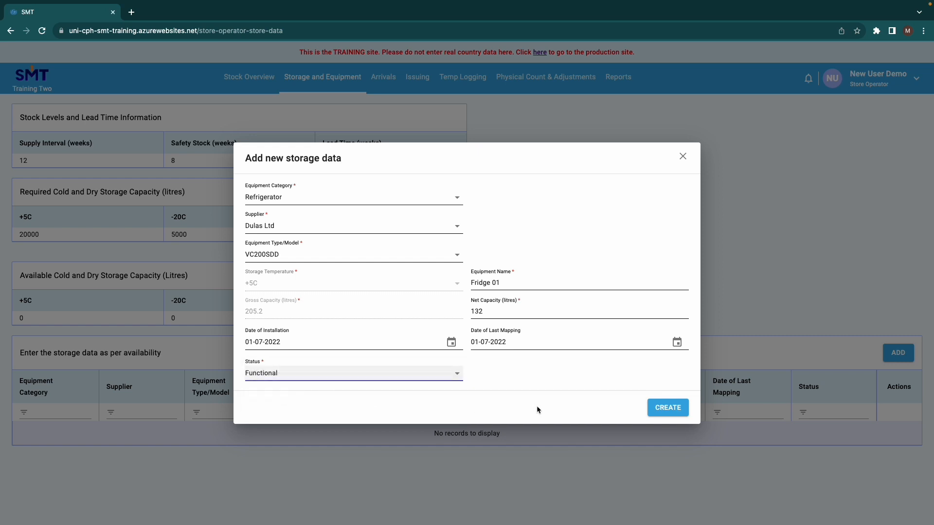
pyautogui.click(669, 408)
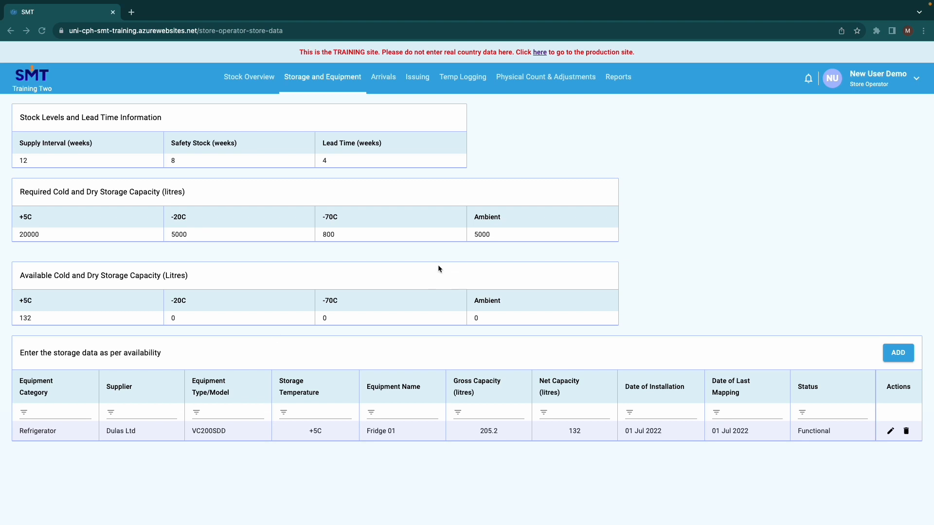
pyautogui.click(900, 355)
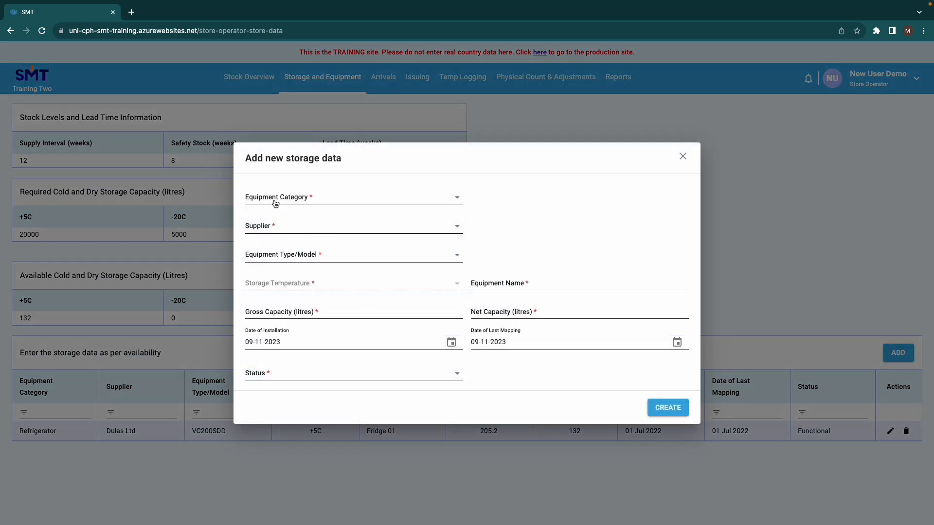
pyautogui.click(275, 203)
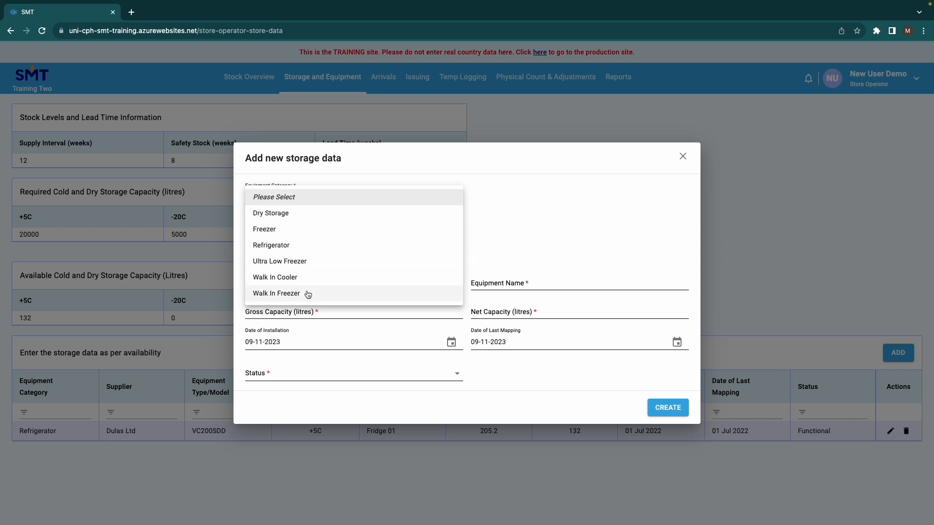
pyautogui.click(278, 218)
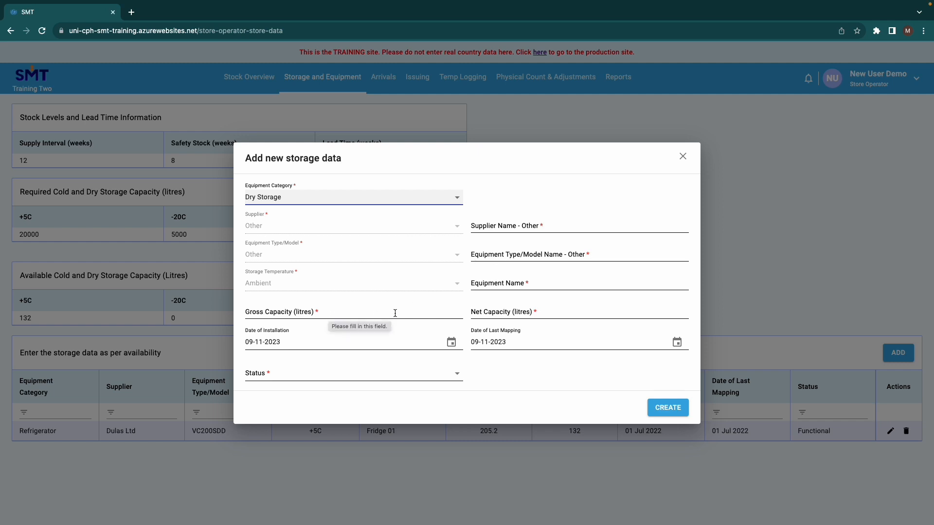
pyautogui.click(450, 378)
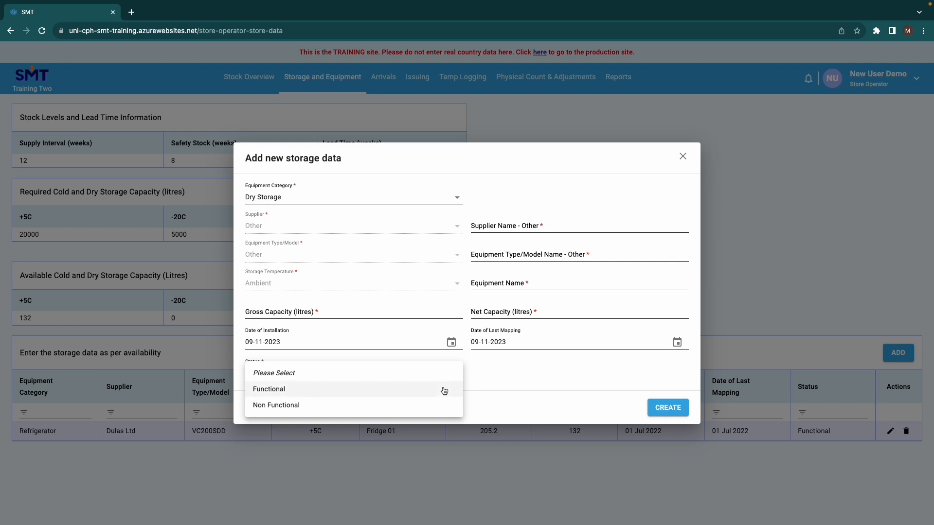
pyautogui.click(513, 378)
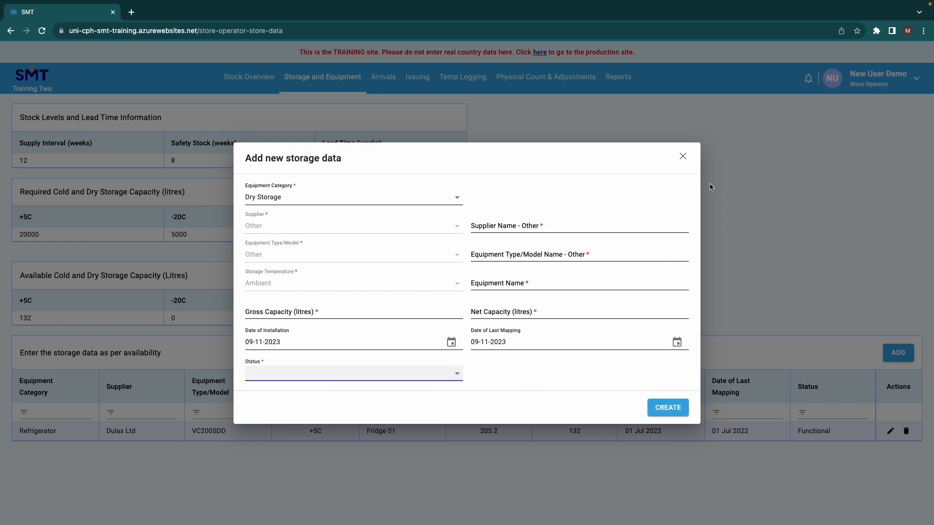
pyautogui.click(682, 157)
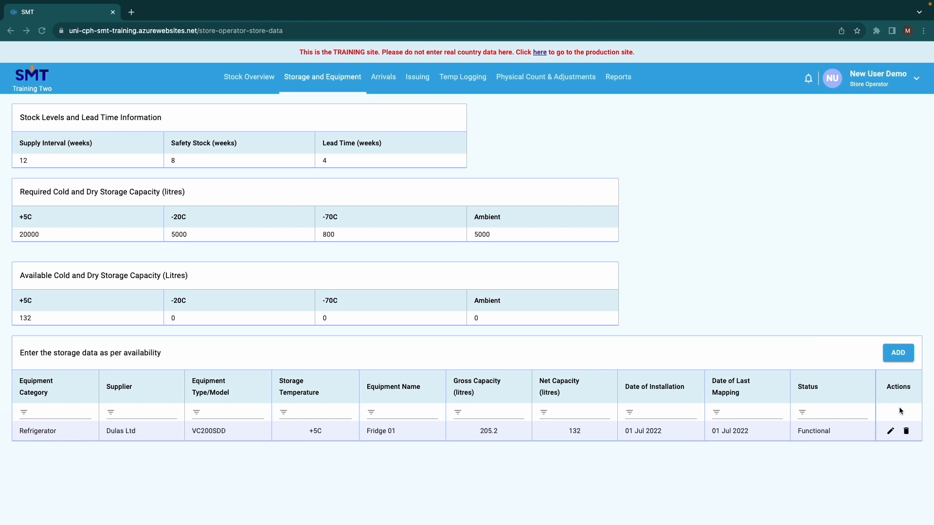
# Step: Edit the Fridge 01 entry, changing its status to Non Functional, and save the update
pyautogui.click(889, 432)
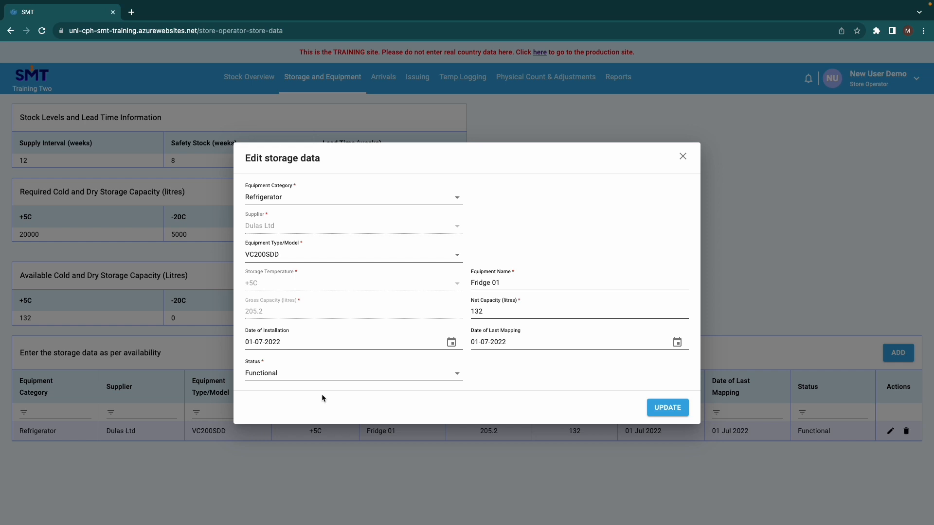
pyautogui.click(279, 376)
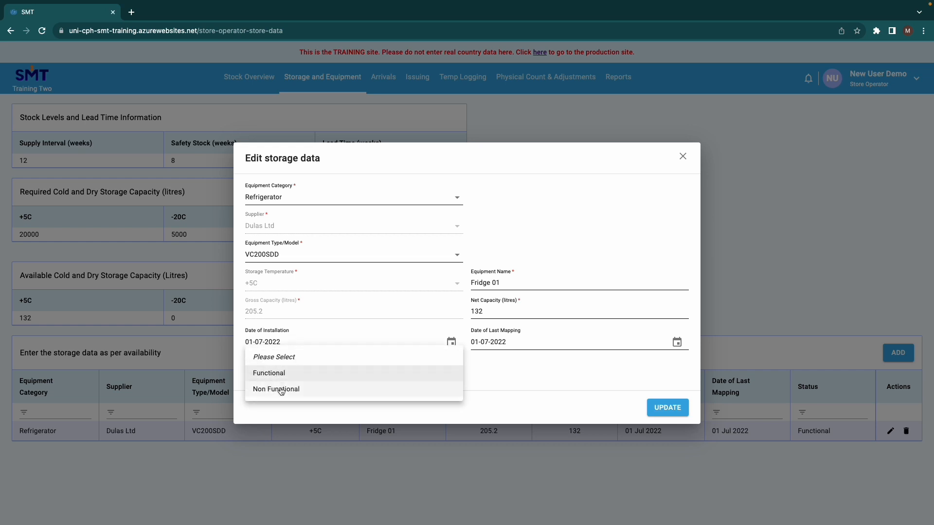
pyautogui.click(279, 388)
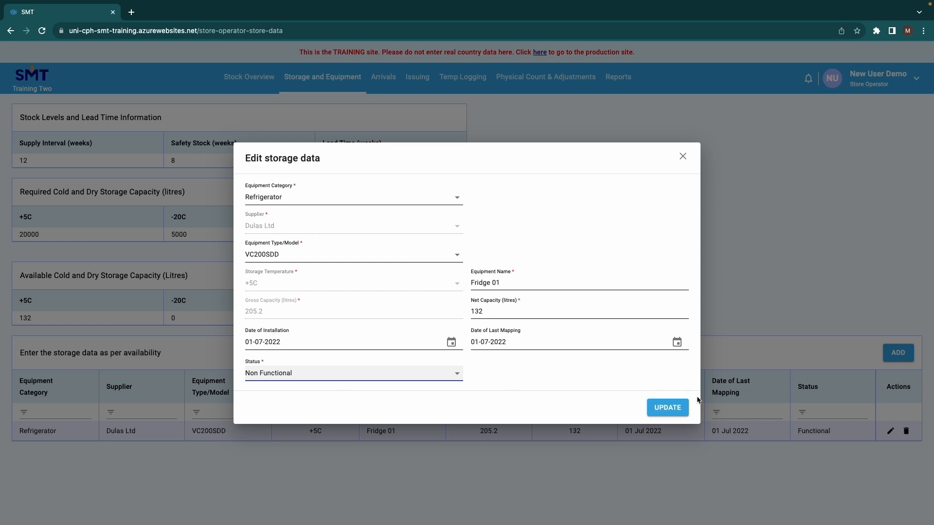
pyautogui.click(667, 408)
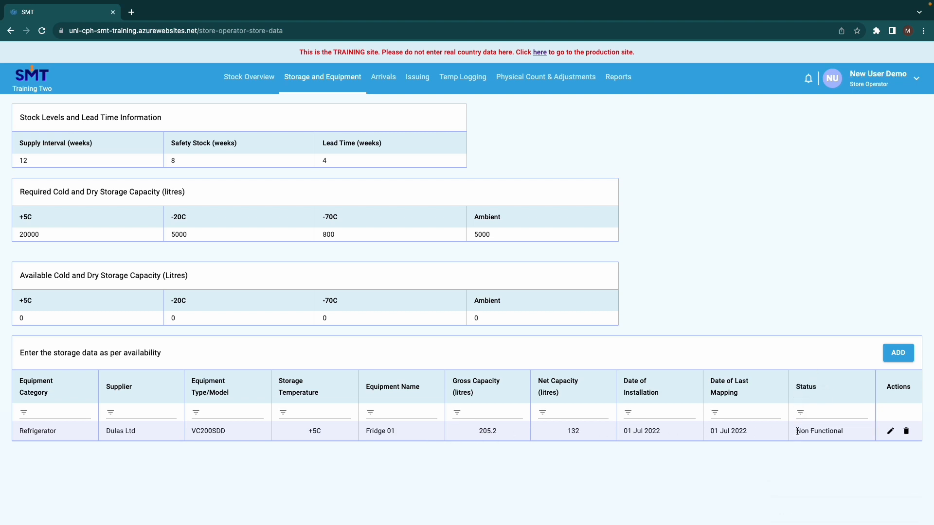
# Step: Delete the Fridge 01 entry from the storage data table and confirm the deletion
pyautogui.moveTo(797, 432); pyautogui.dragTo(845, 432)
pyautogui.moveTo(566, 431); pyautogui.dragTo(579, 432)
pyautogui.click(906, 432)
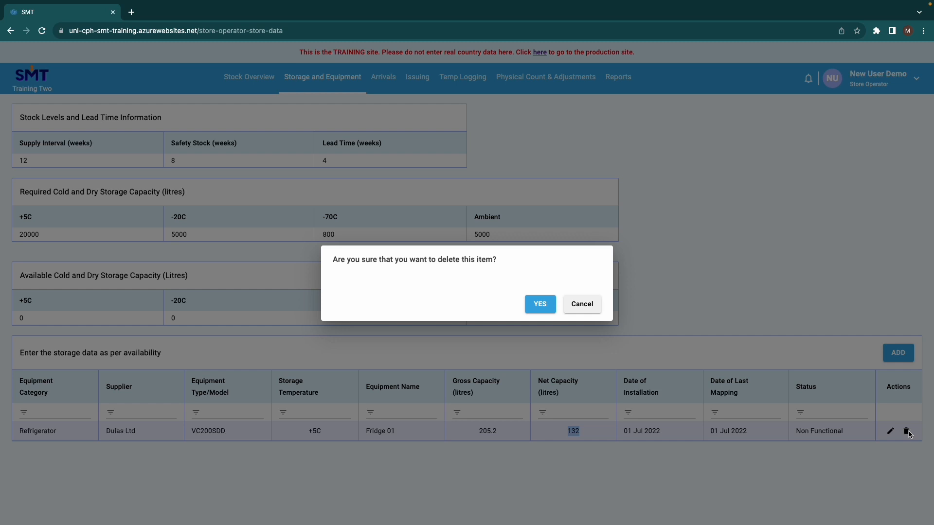
pyautogui.click(539, 306)
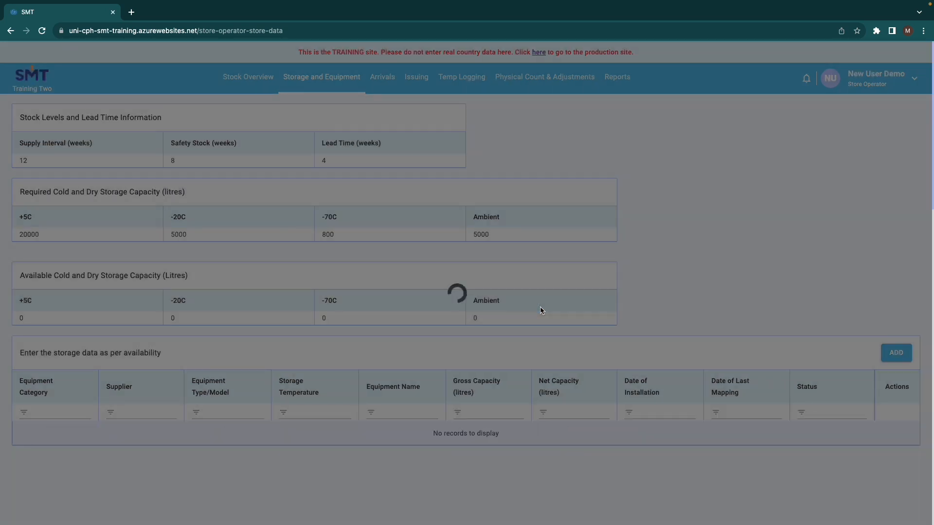